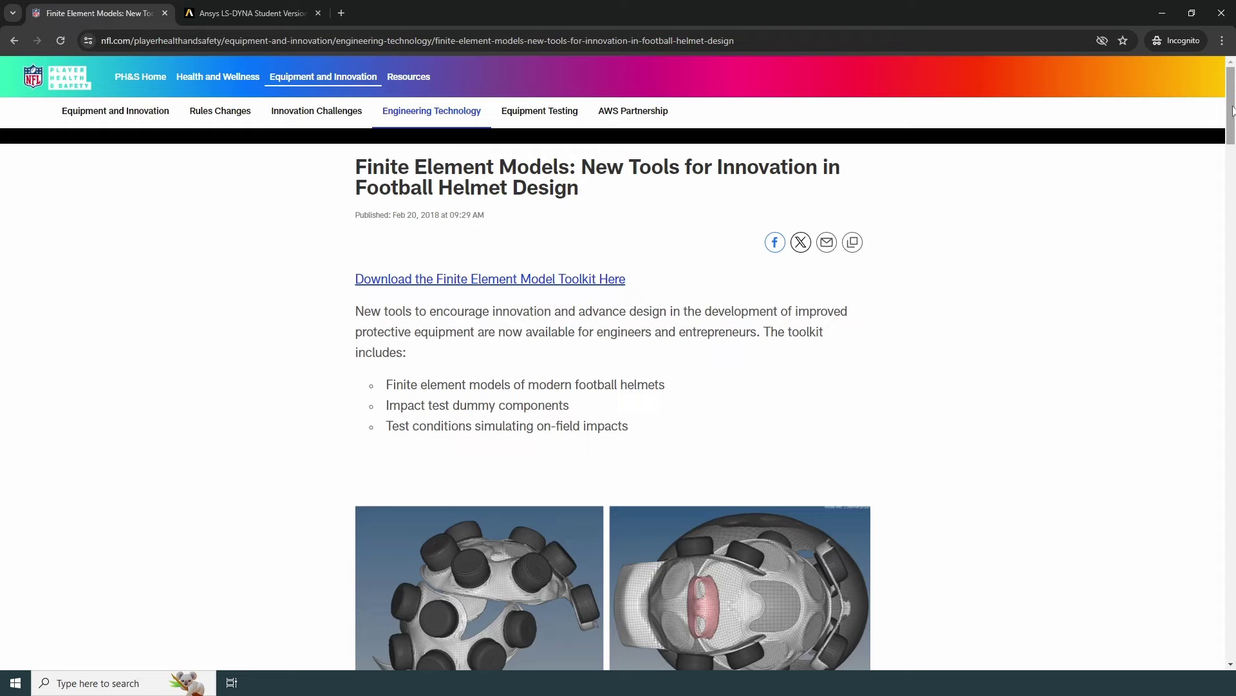
Scroll the NFL Finite Element Models article down to the toolkit download link.
left_click_drag(1232, 111, 1189, 107)
Follow the toolkit link and read Biocore's Resources page with its login-required notice.
left_click(487, 280)
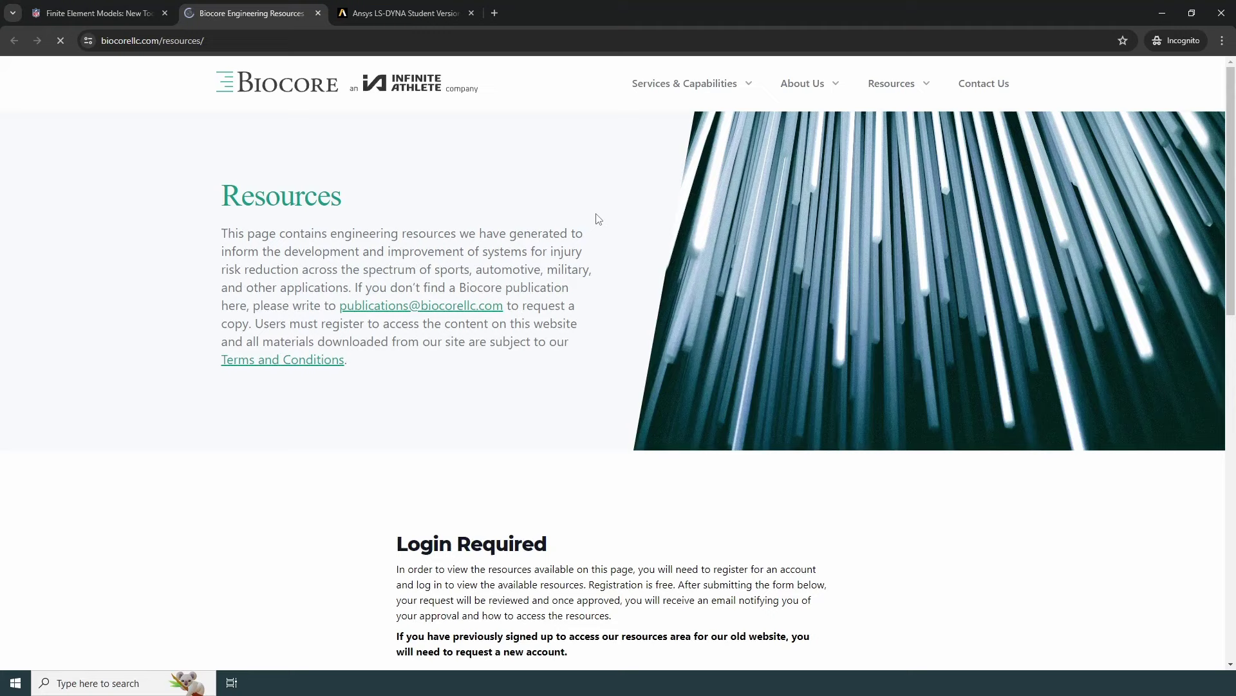
scroll(564, 293, "down", 7)
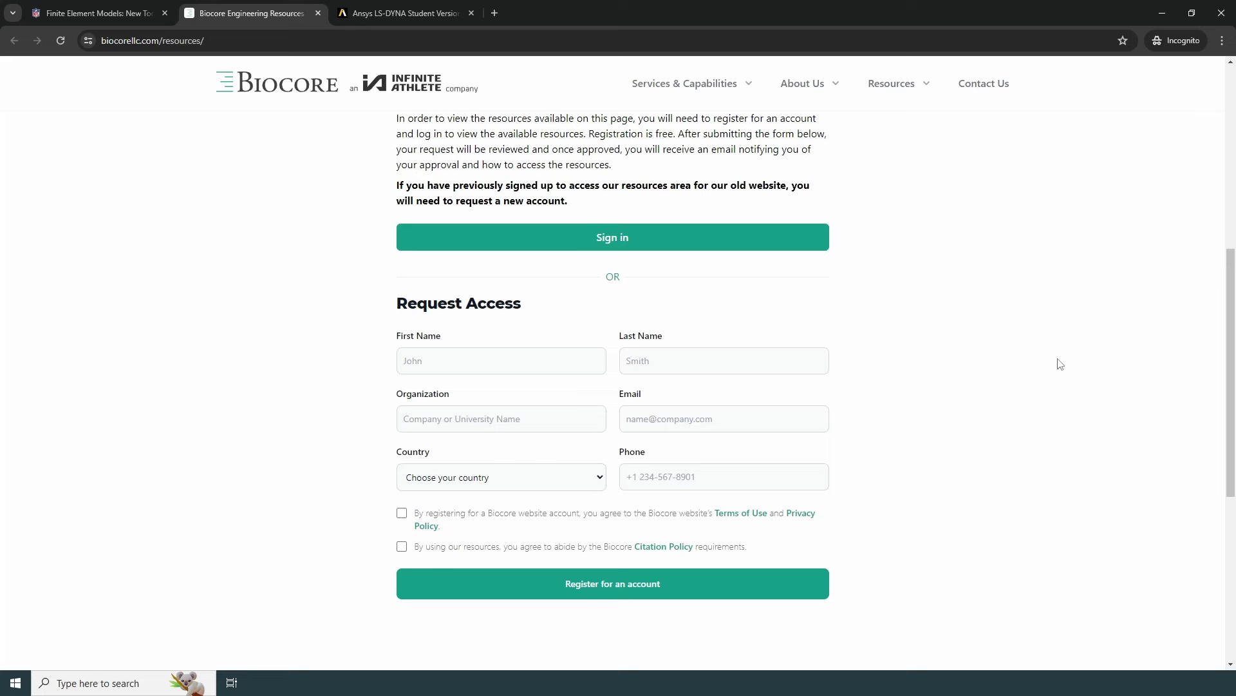
scroll(1060, 364, "up", 7)
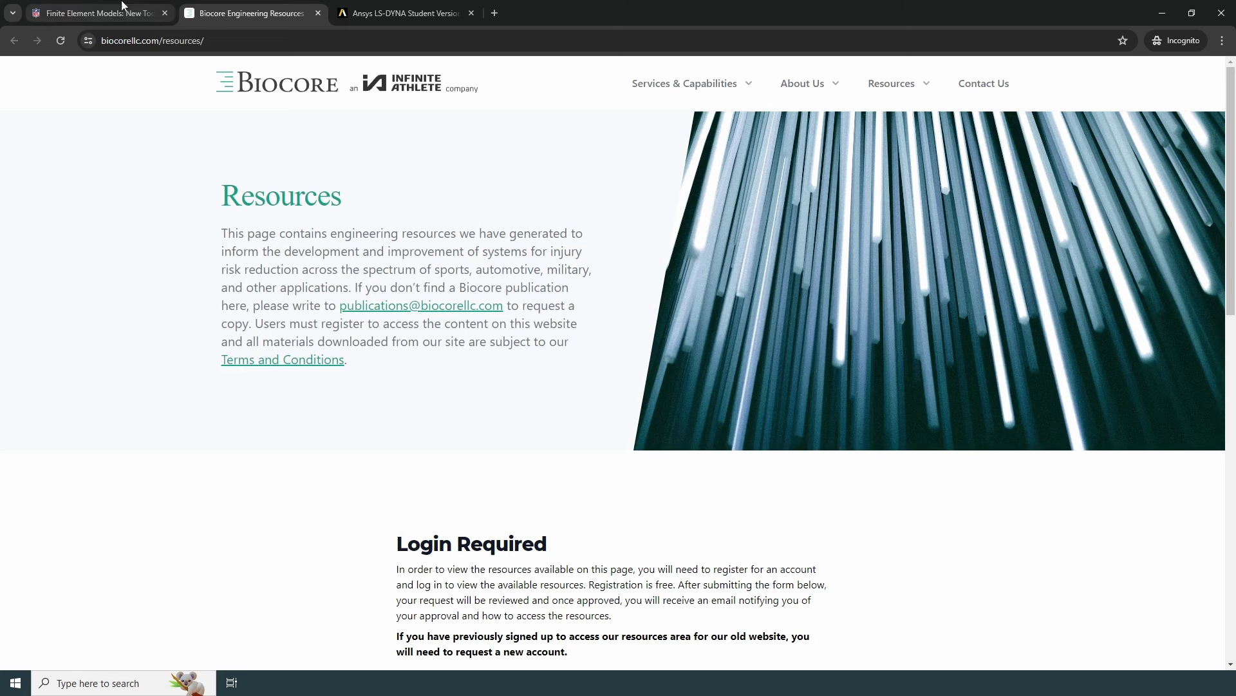
Compare the NFL article with the Biocore Login Required and Request Access form.
left_click(97, 13)
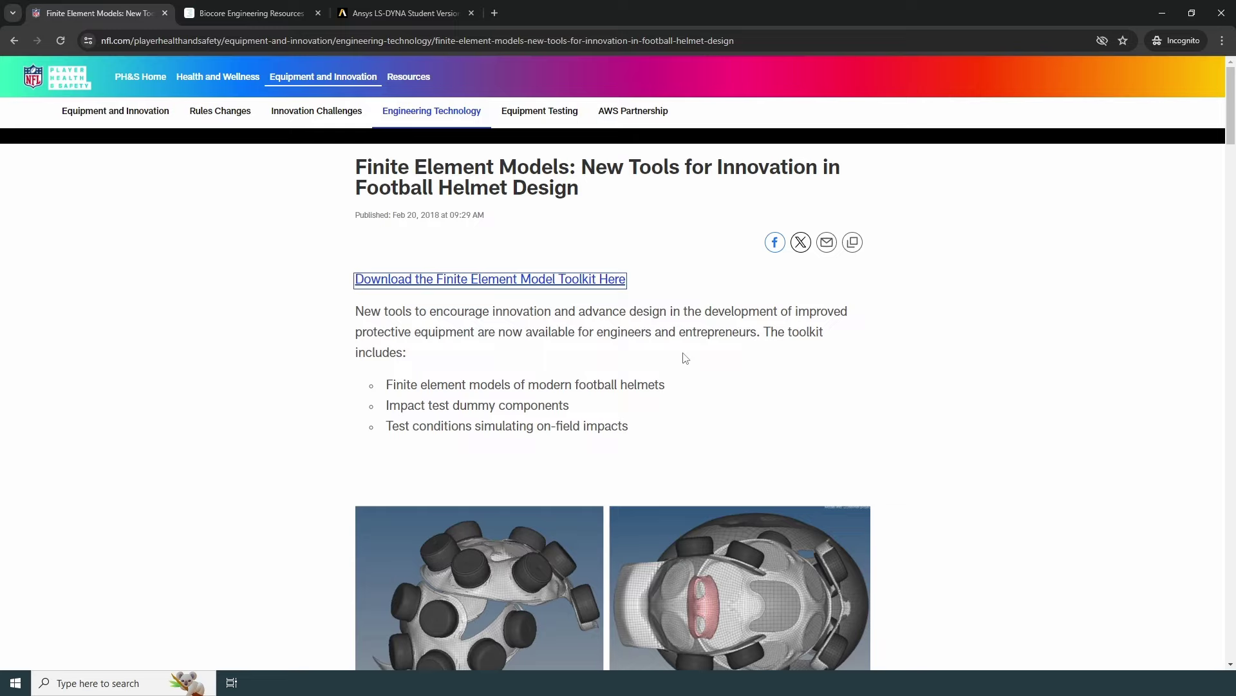
scroll(773, 356, "down", 2)
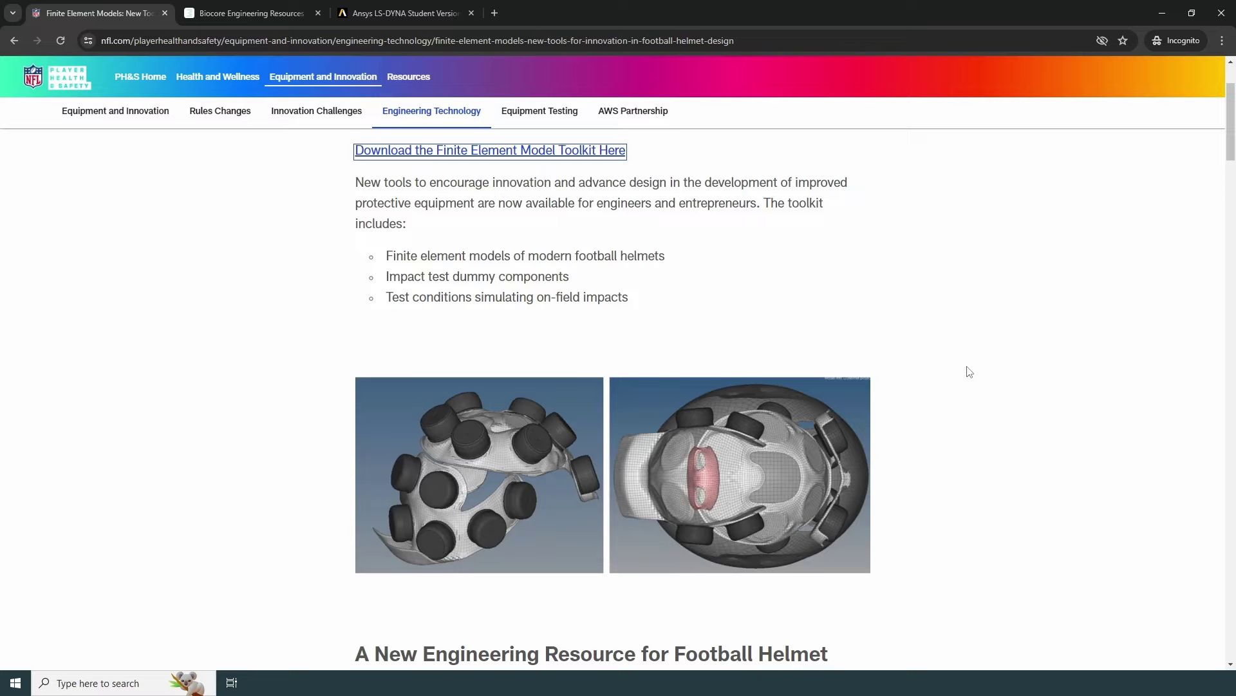
left_click(258, 13)
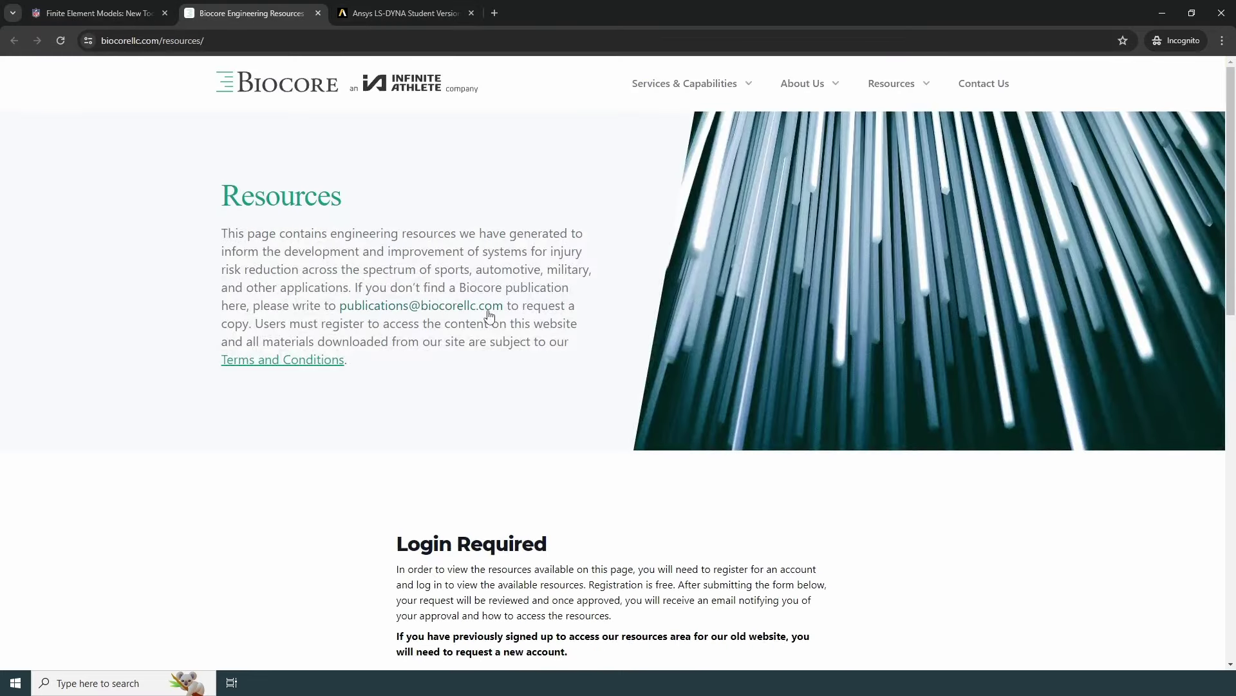
scroll(538, 423, "down", 5)
Browse Helmet_models into the 2016 Riddell Revolution Speed Classic folder and check its 01_Manual contents.
key("alt+Tab")
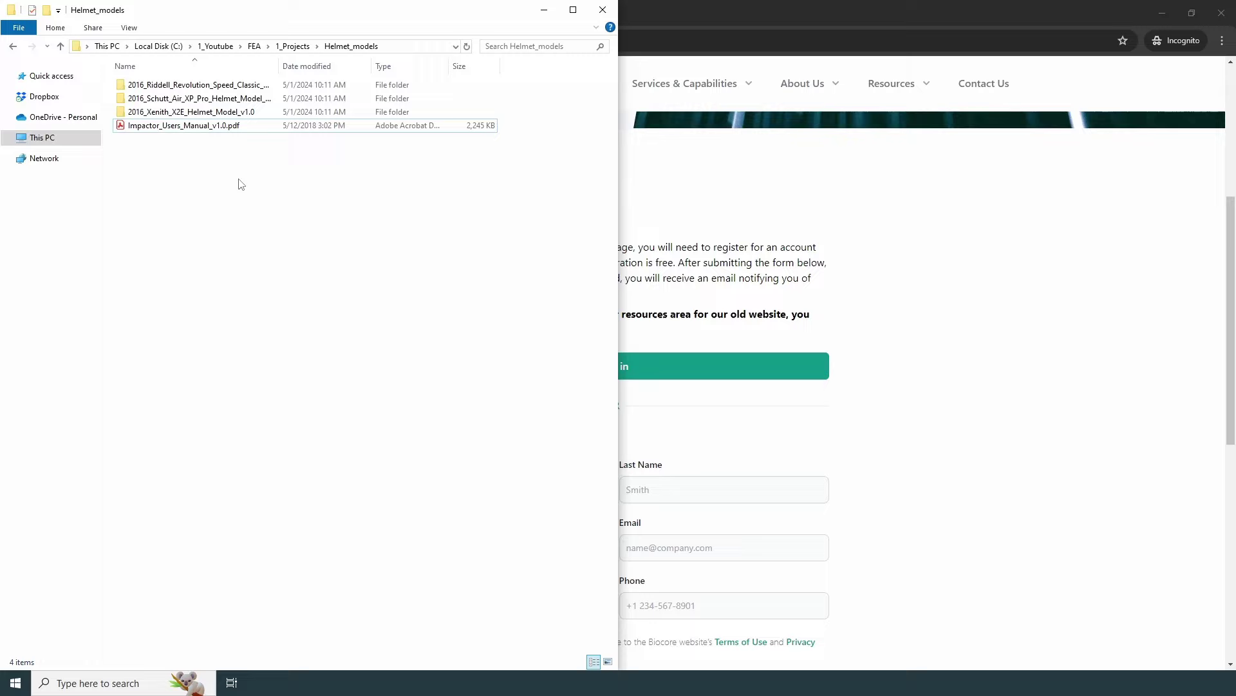
left_click(193, 129)
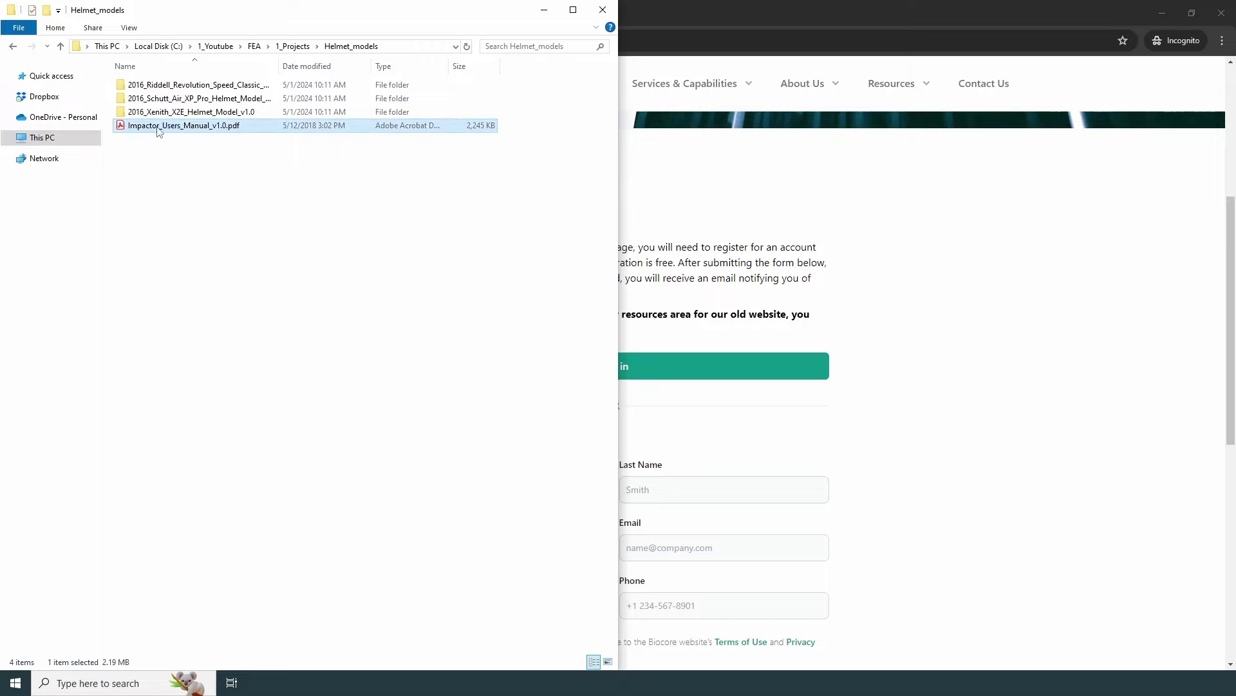
left_click(222, 177)
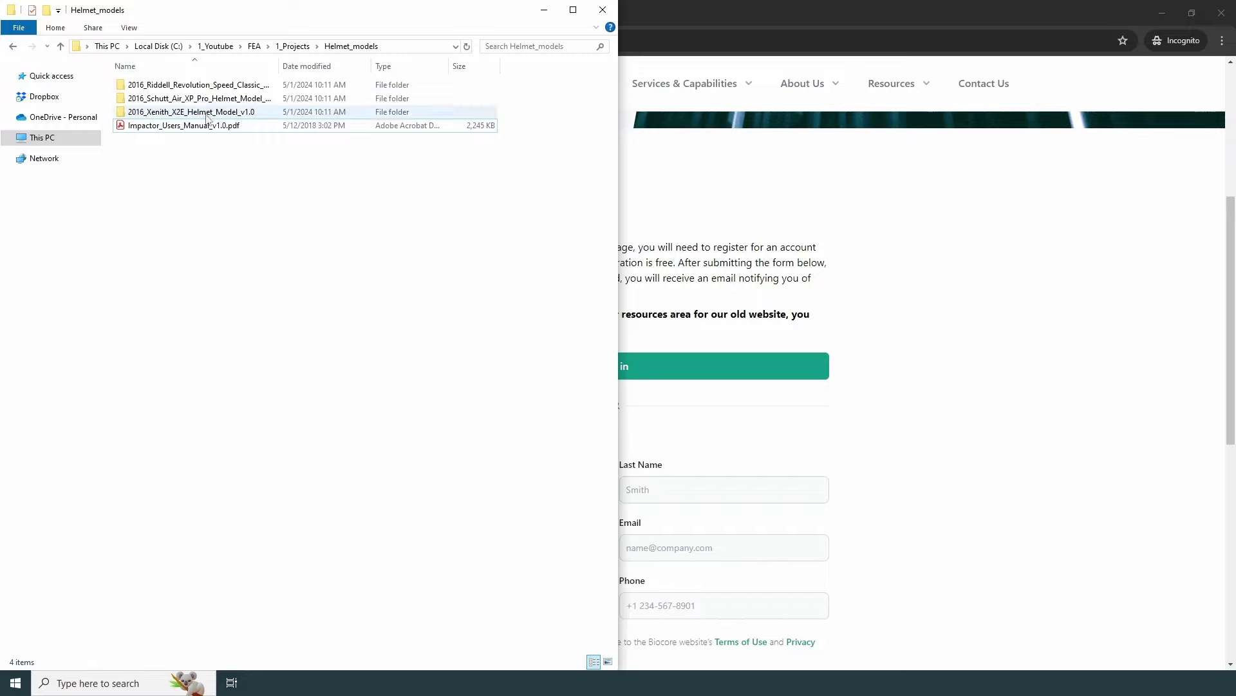
left_click(209, 85)
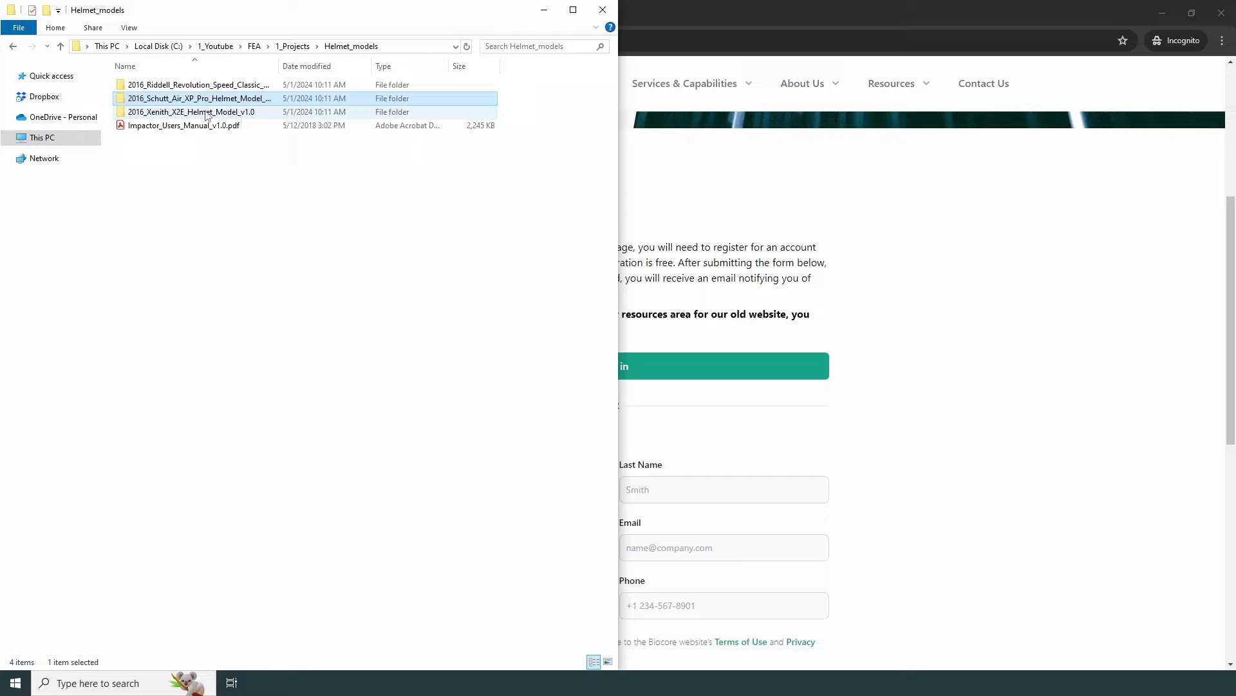
left_click(208, 113)
double_click(209, 87)
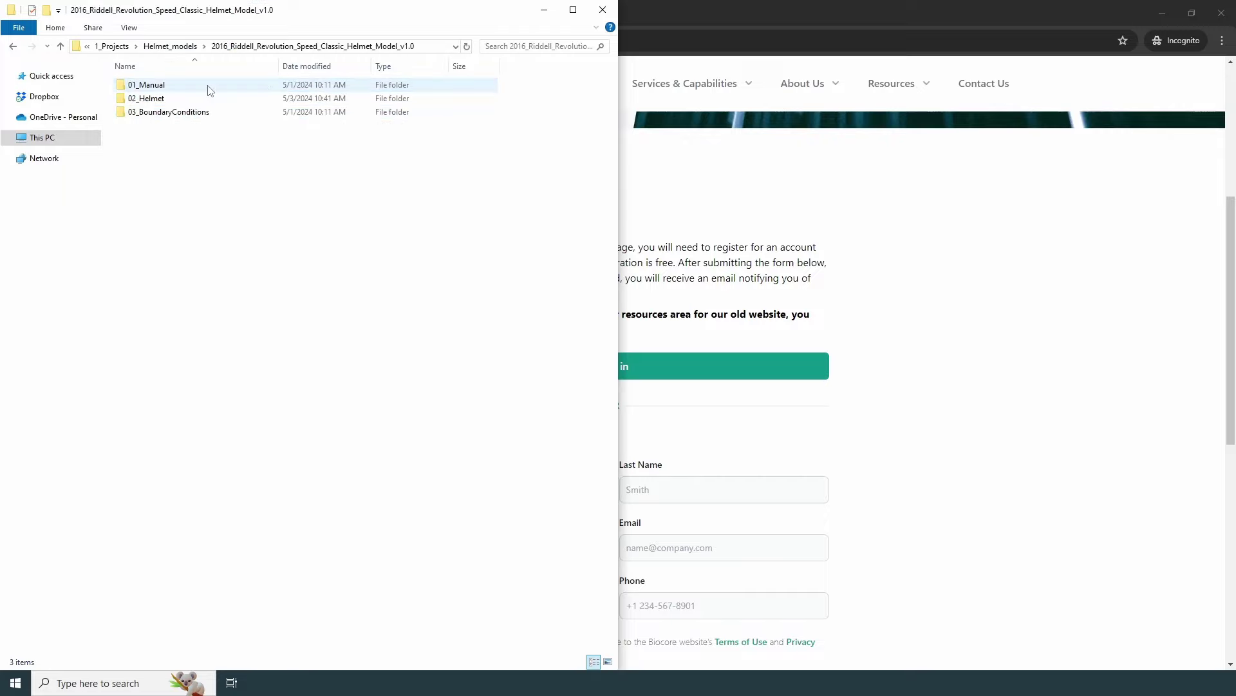
double_click(191, 85)
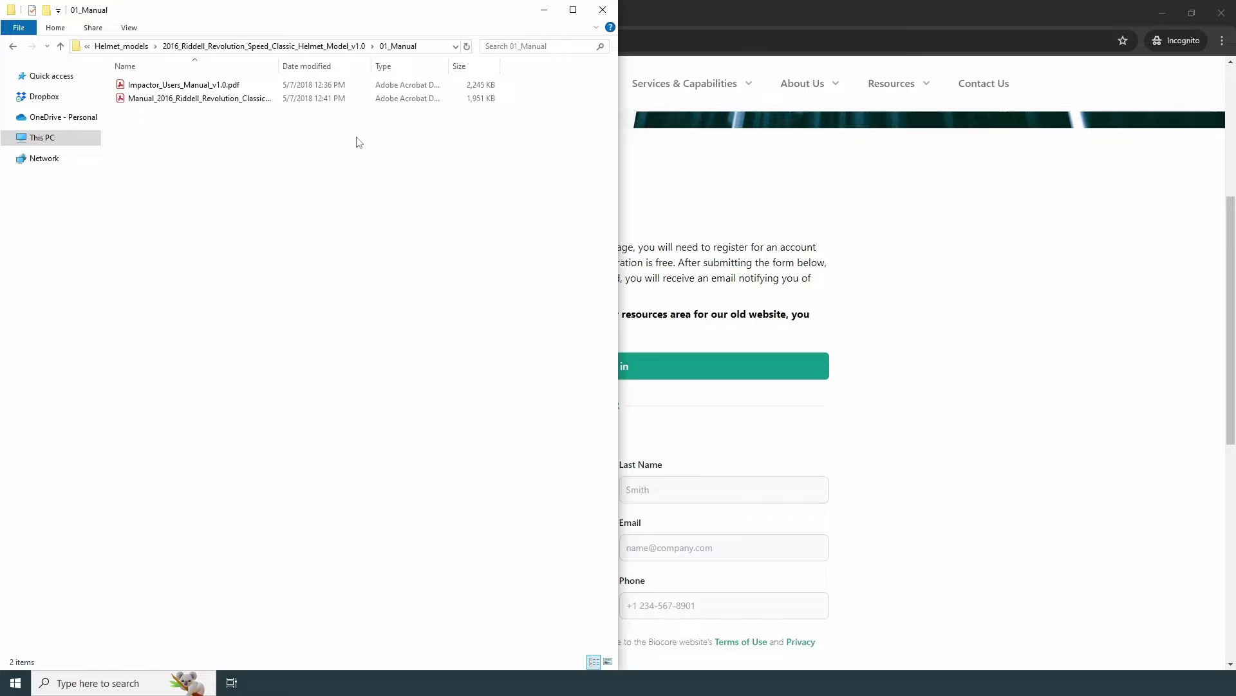
left_click(351, 47)
left_click(275, 188)
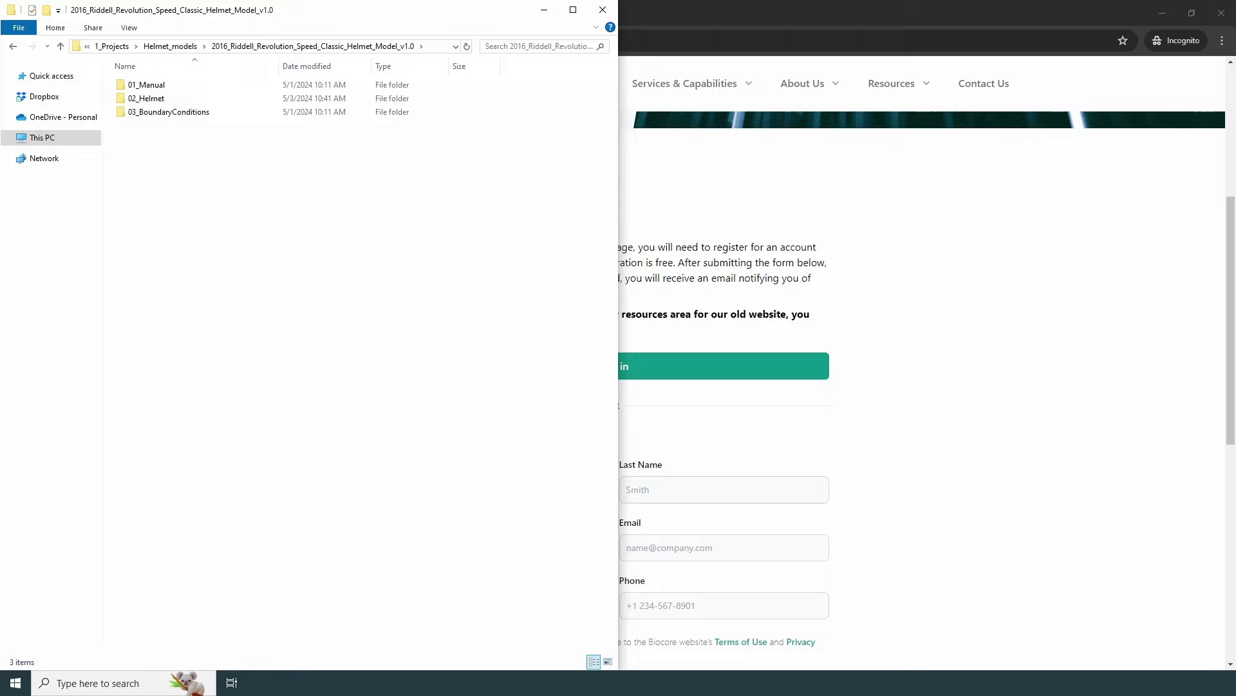
Launch LS-PrePost, then open 02_Helmet and select RiddellRSC_v1.0_0main_Nofit.dyn.
left_click(554, 597)
key("alt+Tab")
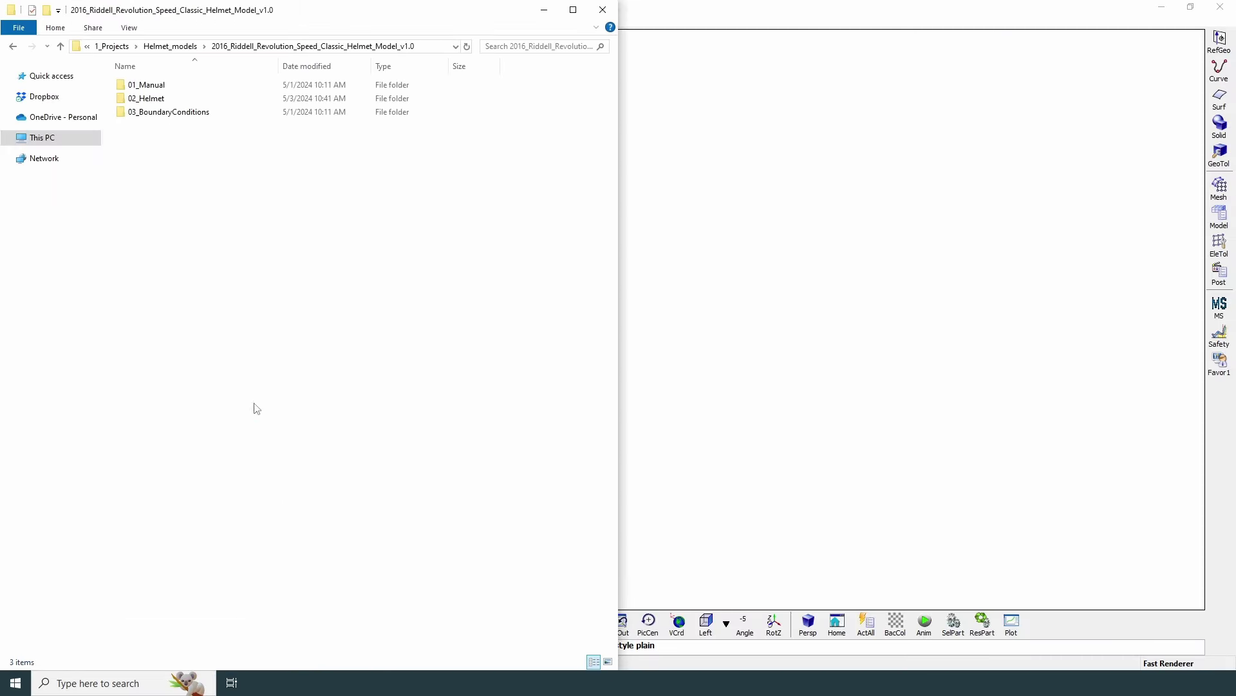
double_click(193, 98)
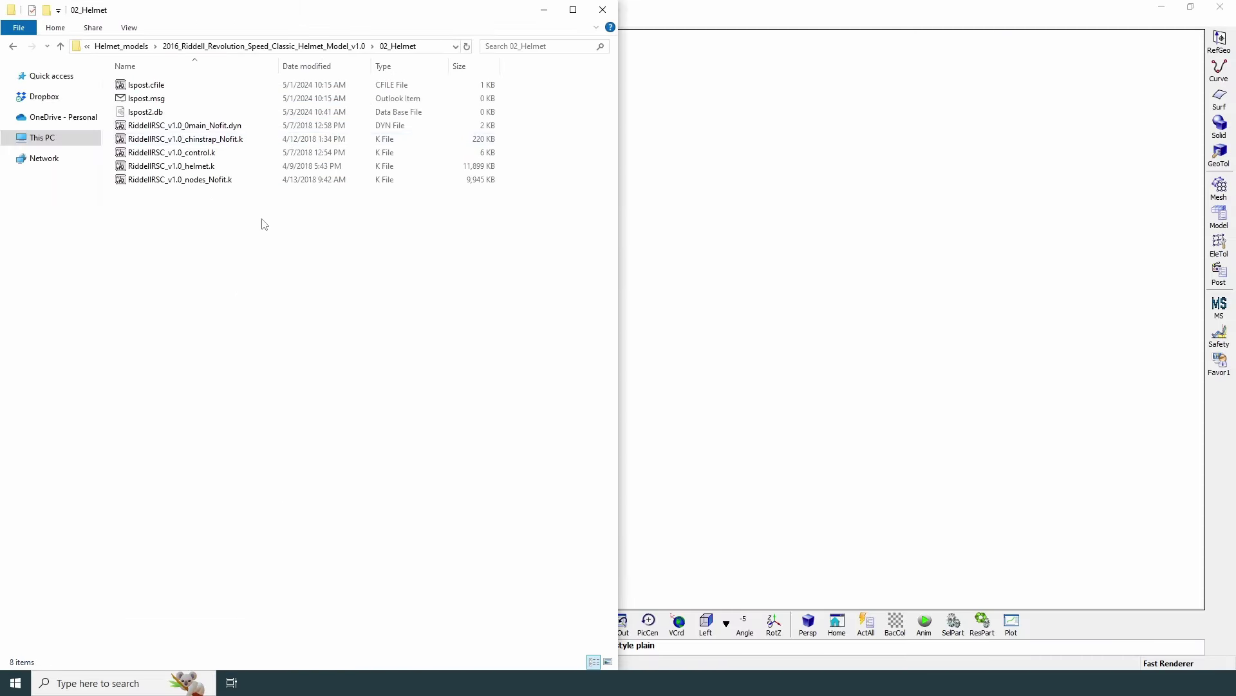
left_click(227, 126)
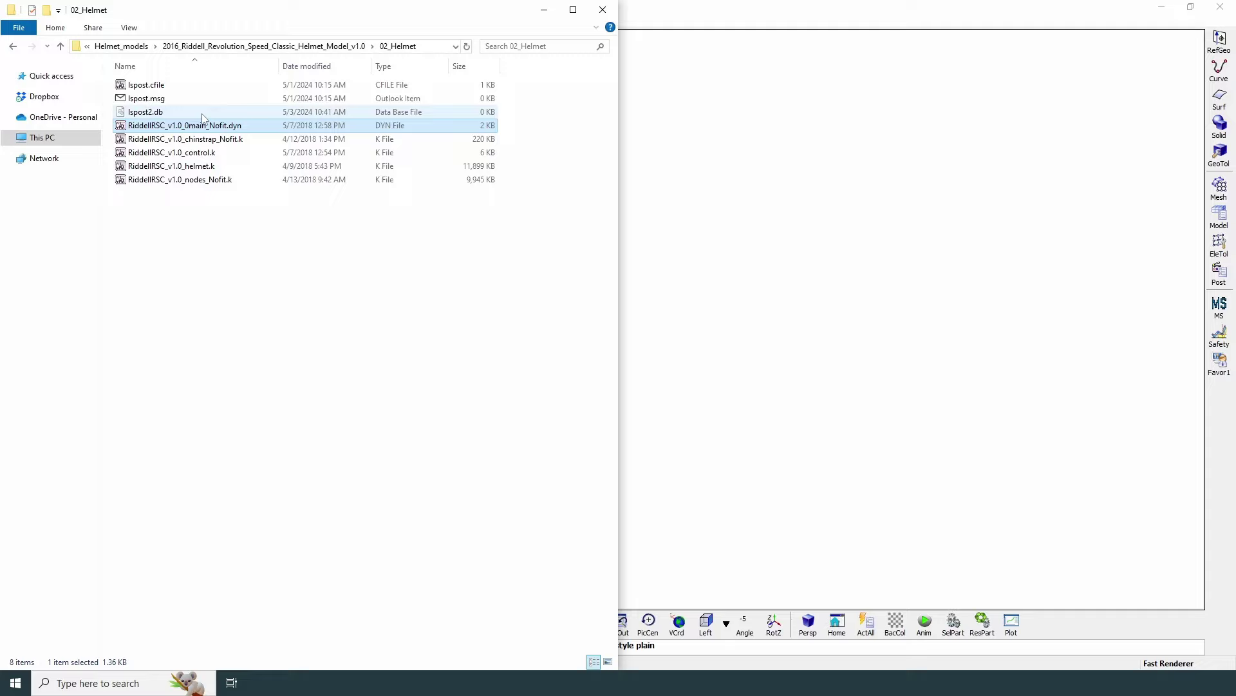
Drop RiddellRSC_v1.0_0main_Nofit.dyn into LS-PrePost to load the Riddell helmet and rotate it.
left_click_drag(193, 126, 937, 226)
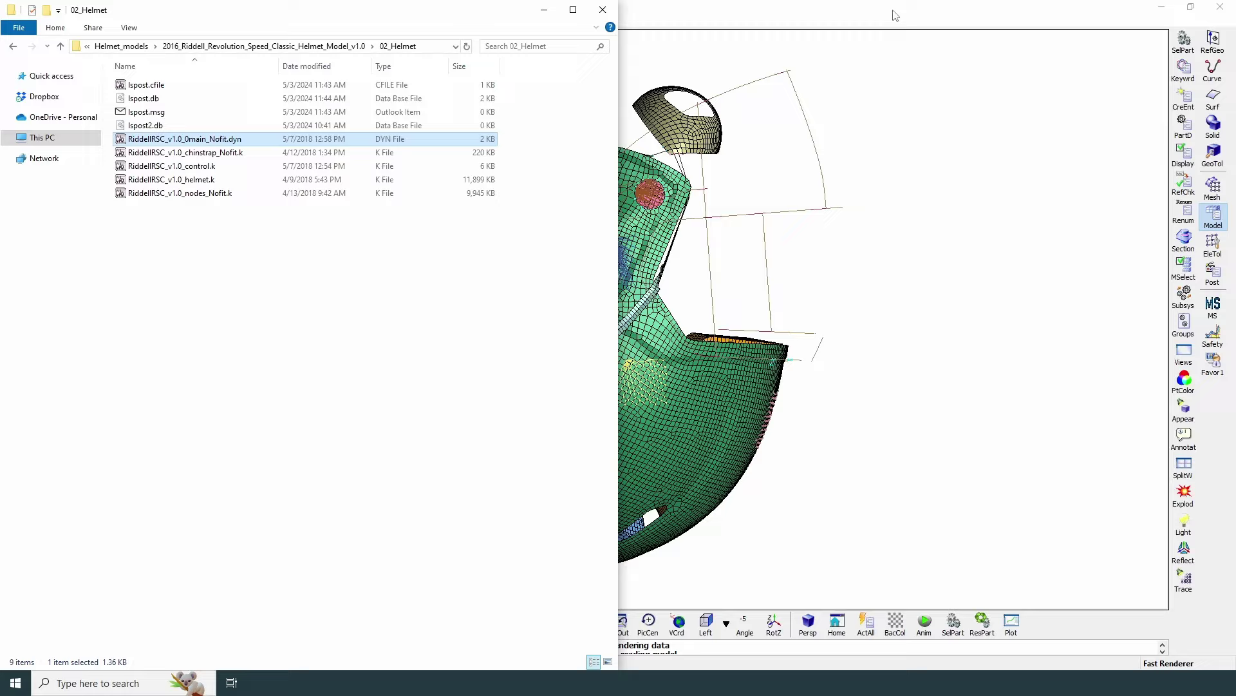
left_click(895, 14)
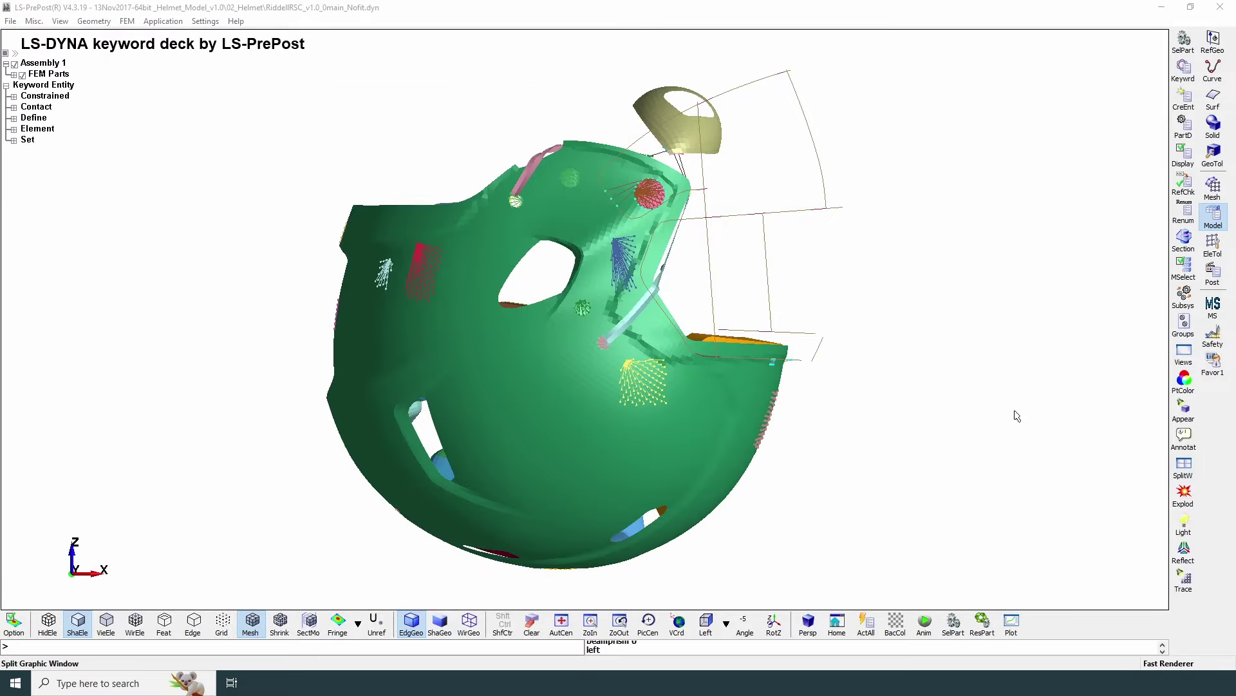
left_click_drag(832, 419, 618, 273, "shift")
left_click_drag(755, 318, 897, 344, "shift")
Zoom and rotate the Riddell helmet to a front view of its interior pads and chin piece.
scroll(689, 403, "up", 5)
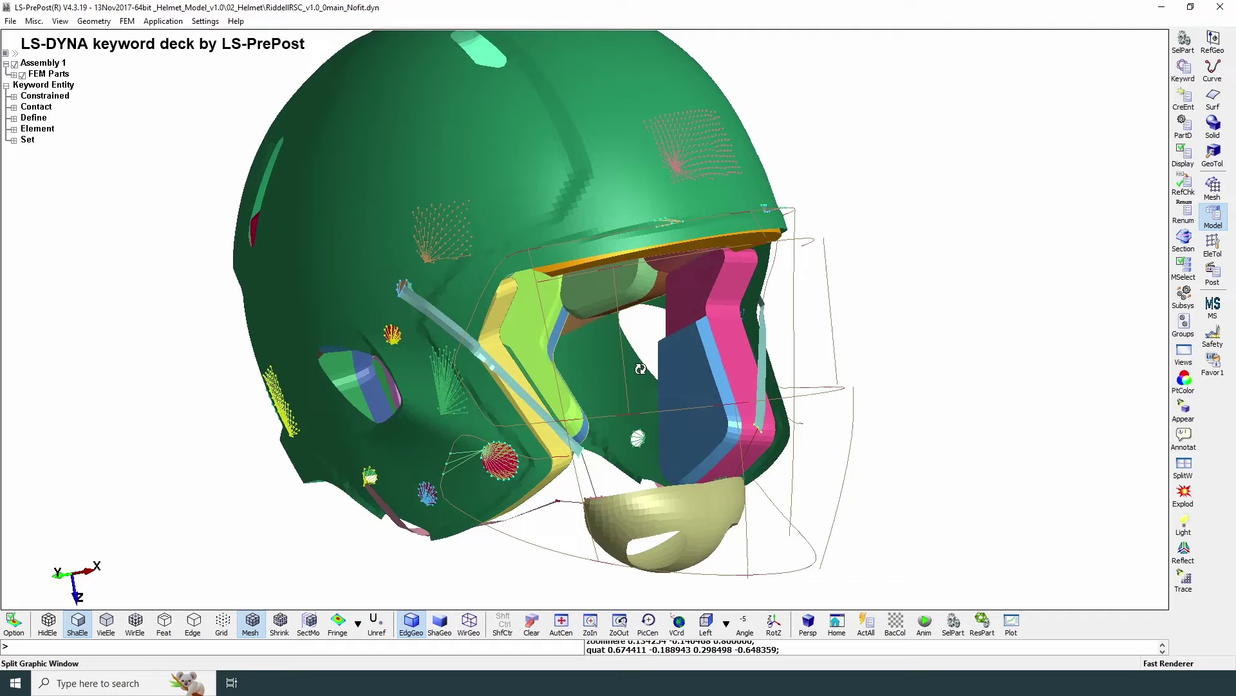
left_click_drag(654, 420, 587, 383, "shift")
left_click_drag(447, 107, 325, 297, "shift")
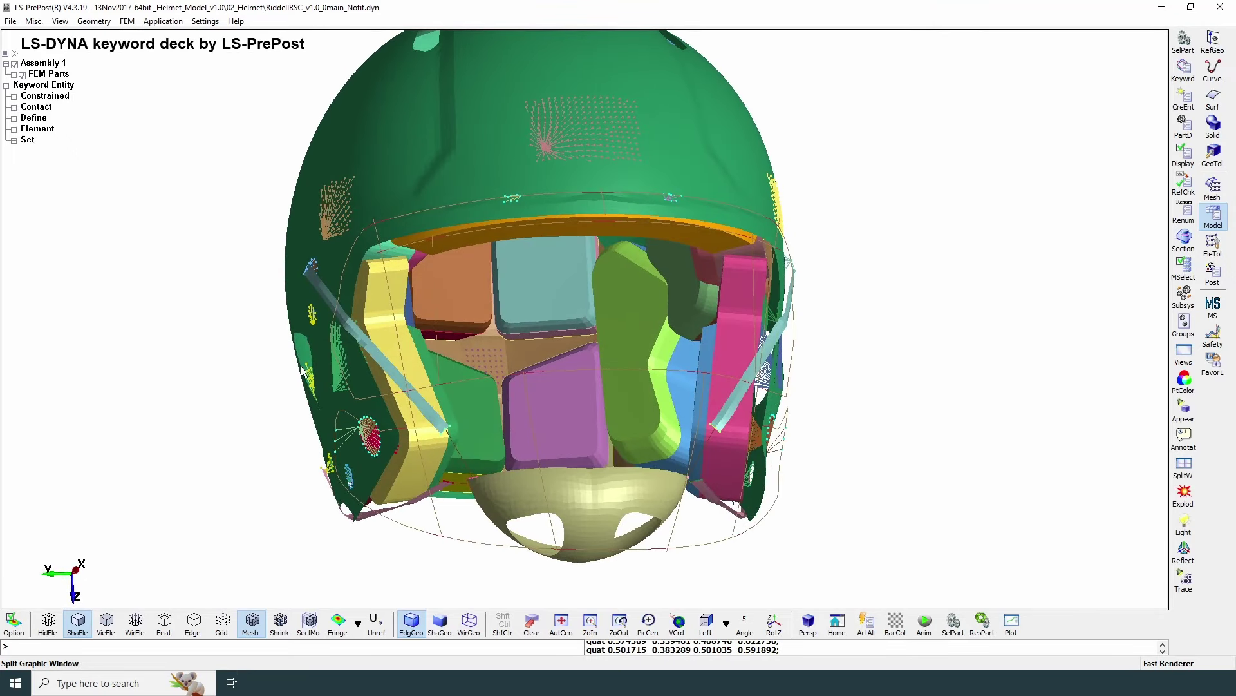
left_click_drag(309, 340, 383, 291, "shift")
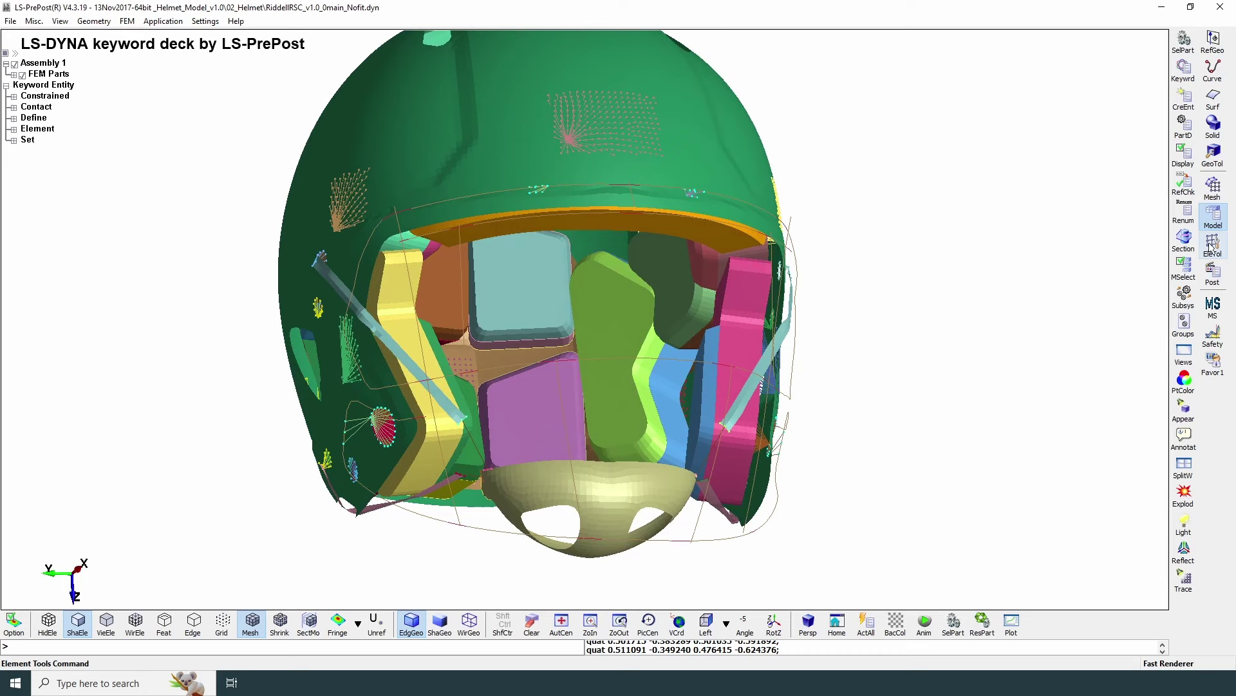
Turn on Thick shell display for all visible parts in the Appearance settings.
left_click(1182, 412)
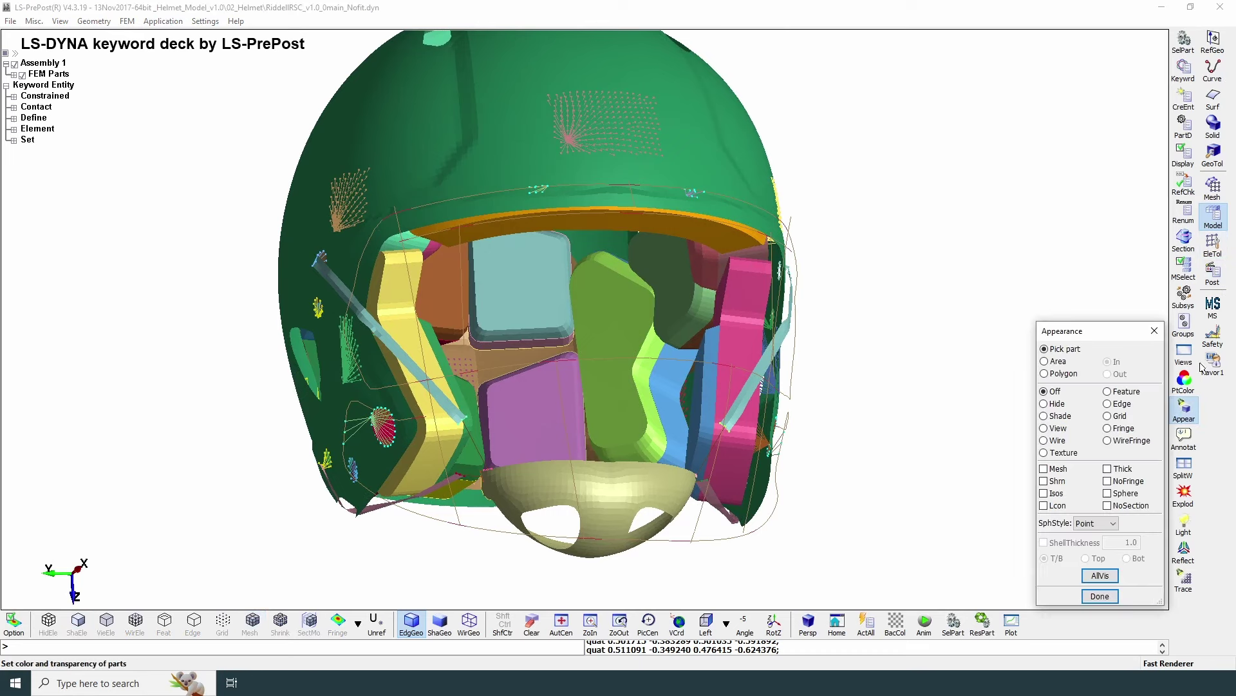
left_click(1107, 469)
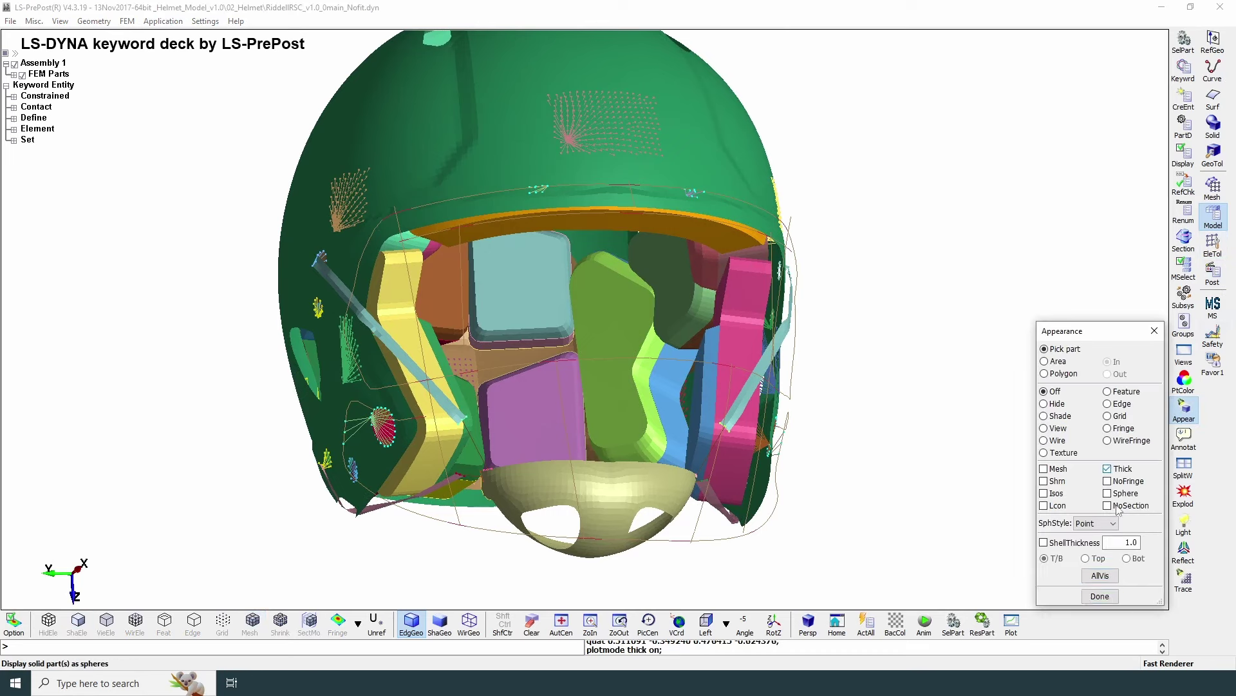
left_click(1100, 575)
left_click_drag(342, 338, 812, 444)
left_click(1100, 596)
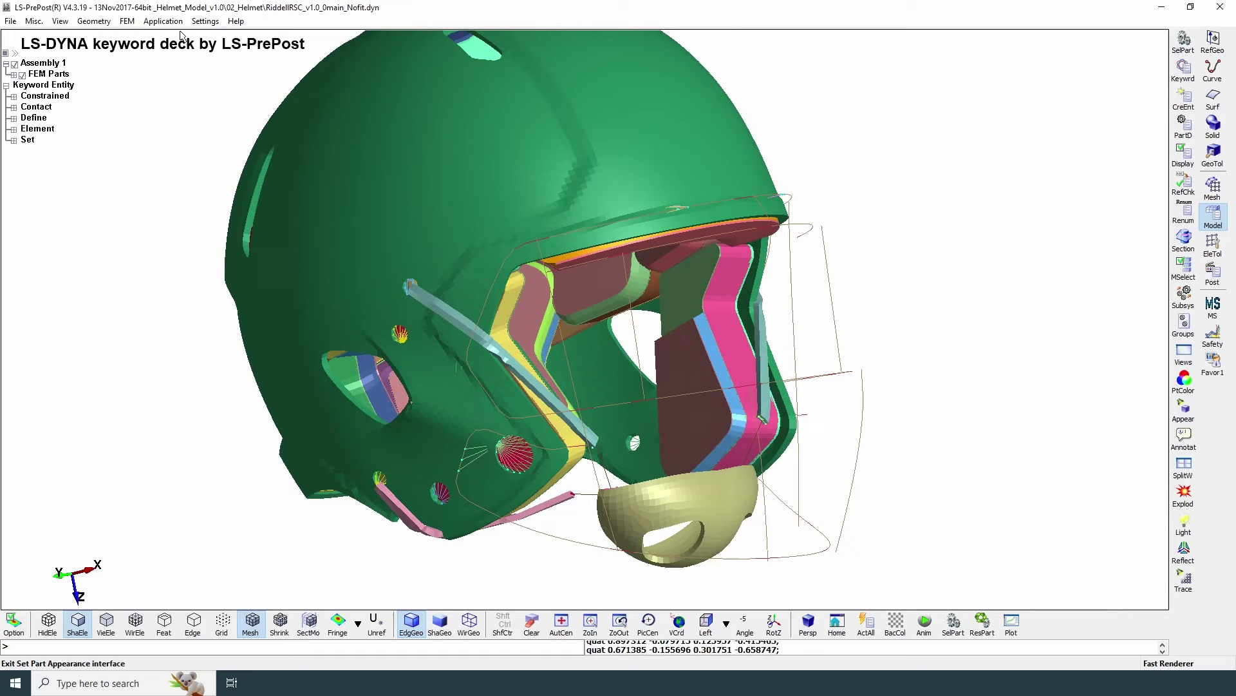
Set the view to Beam Prism so the facemask shows as solid tubes, viewed from the front.
left_click(60, 20)
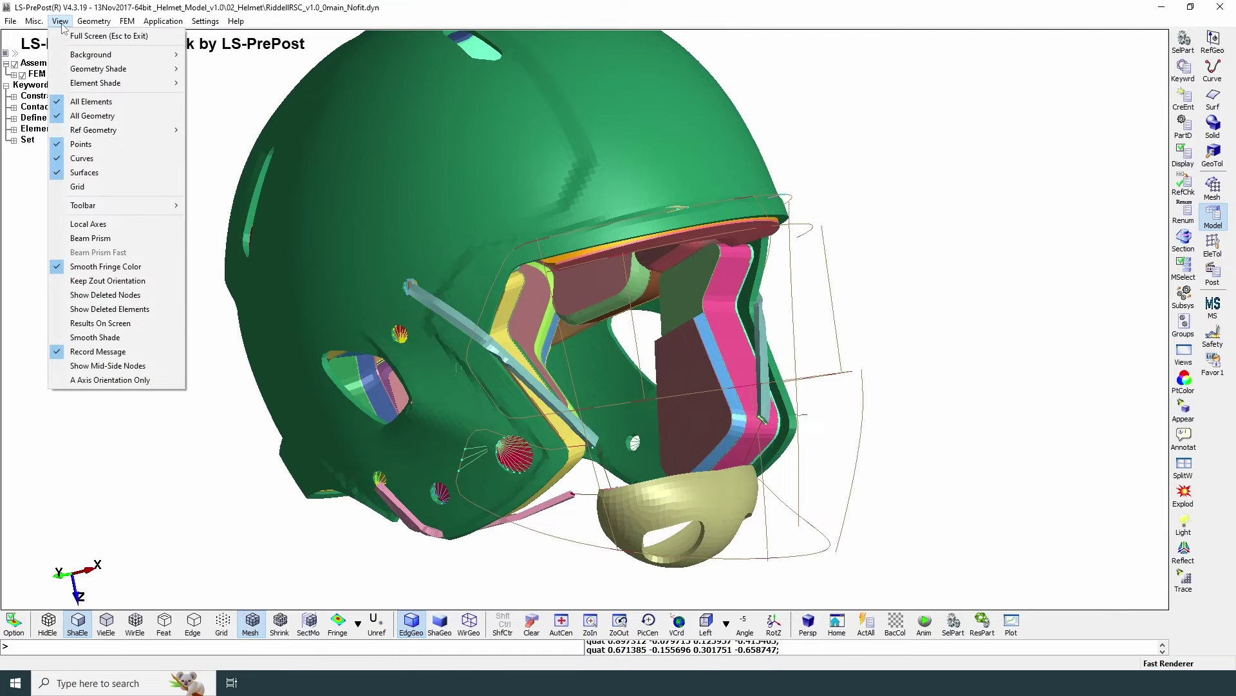
left_click(107, 238)
left_click_drag(206, 258, 285, 264)
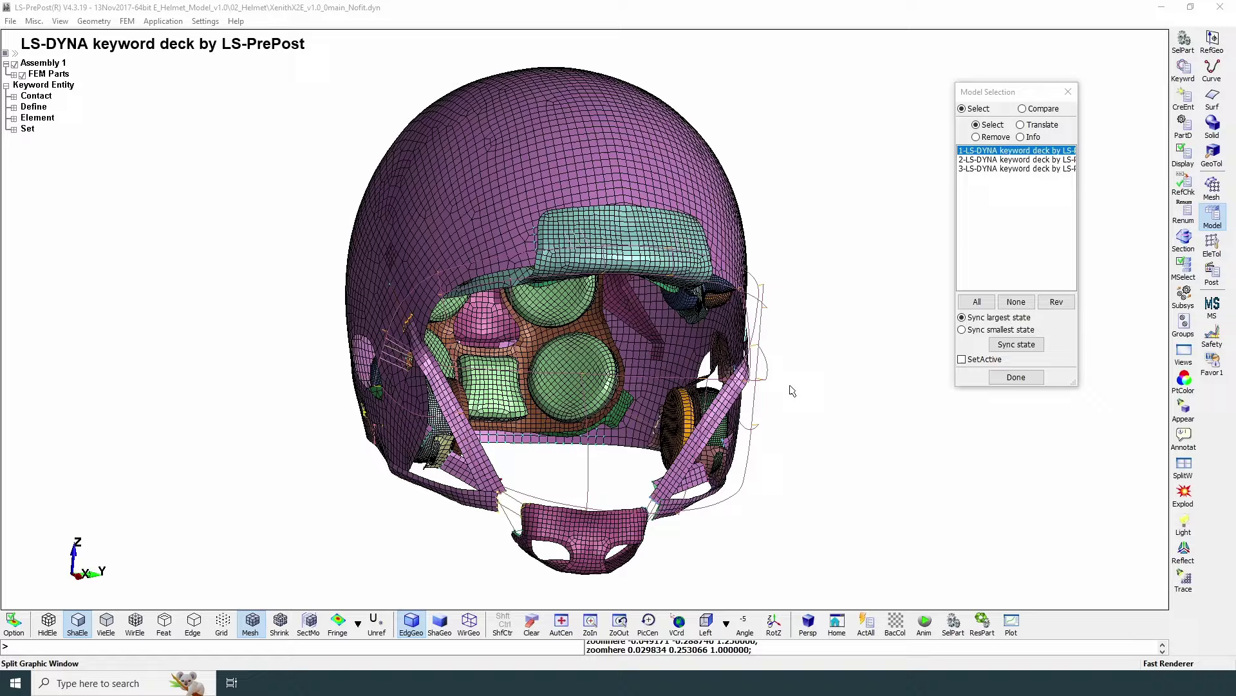
Rotate the Xenith helmet, then display model 2 and model 3, inspecting the green meshed helmet's interior.
mouse_move(760, 384)
left_mouse_down()
mouse_move(403, 355)
mouse_move(632, 298)
mouse_move(451, 306)
mouse_move(580, 299)
mouse_move(427, 185)
mouse_move(165, 306)
mouse_move(367, 312)
mouse_move(528, 270)
mouse_move(655, 210)
mouse_move(624, 237)
mouse_move(602, 320)
left_mouse_up()
key("Down")
left_click(1029, 168)
scroll(539, 395, "up", 2)
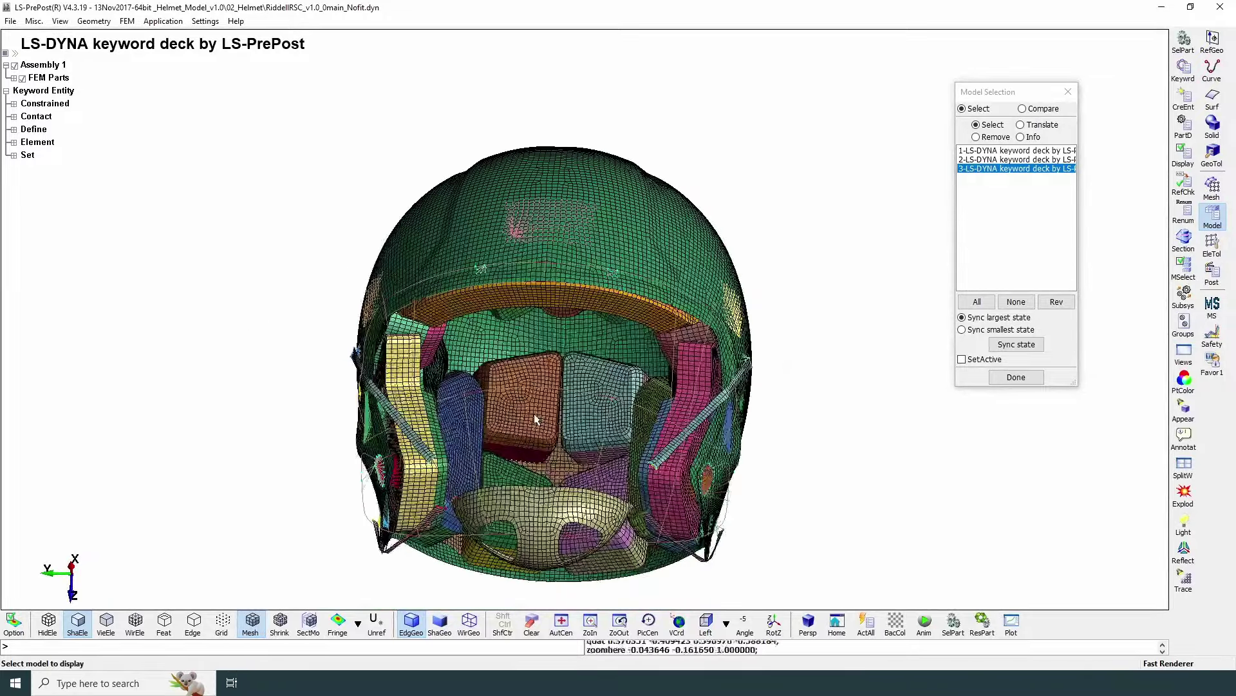
left_click_drag(532, 419, 593, 360)
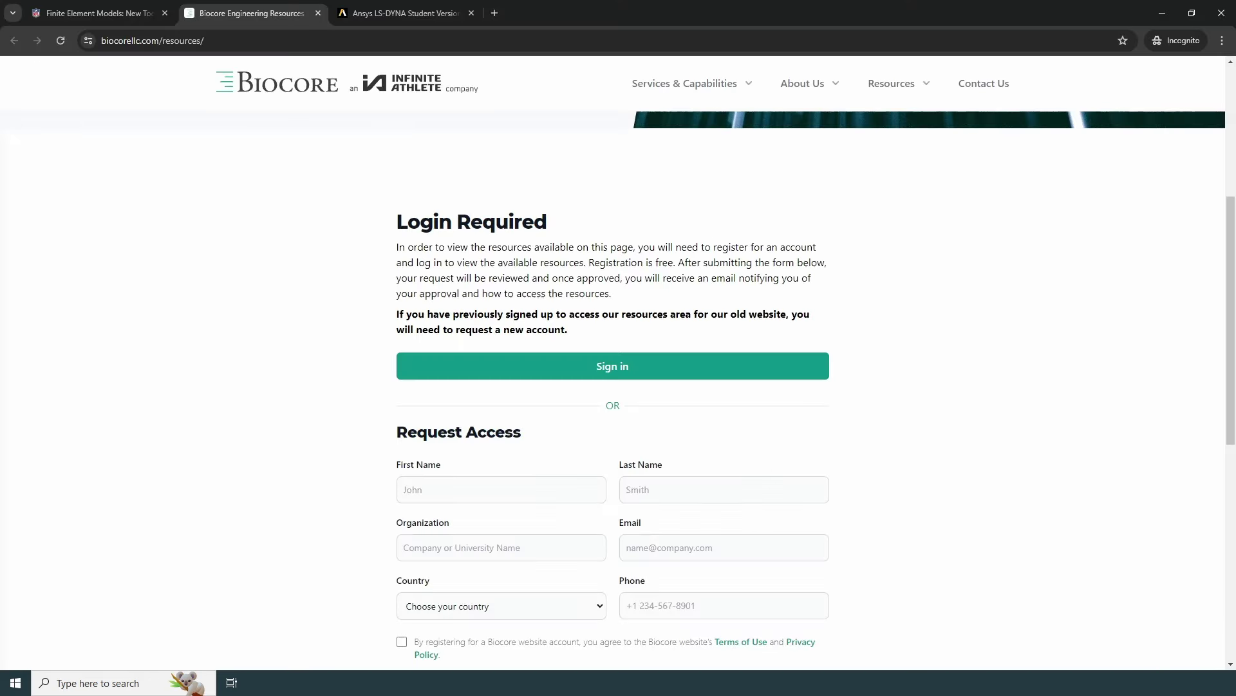
On the Ansys LS-DYNA Student page, expand Problem Size Limits and highlight the 128K node/element limit.
key("ctrl+Tab")
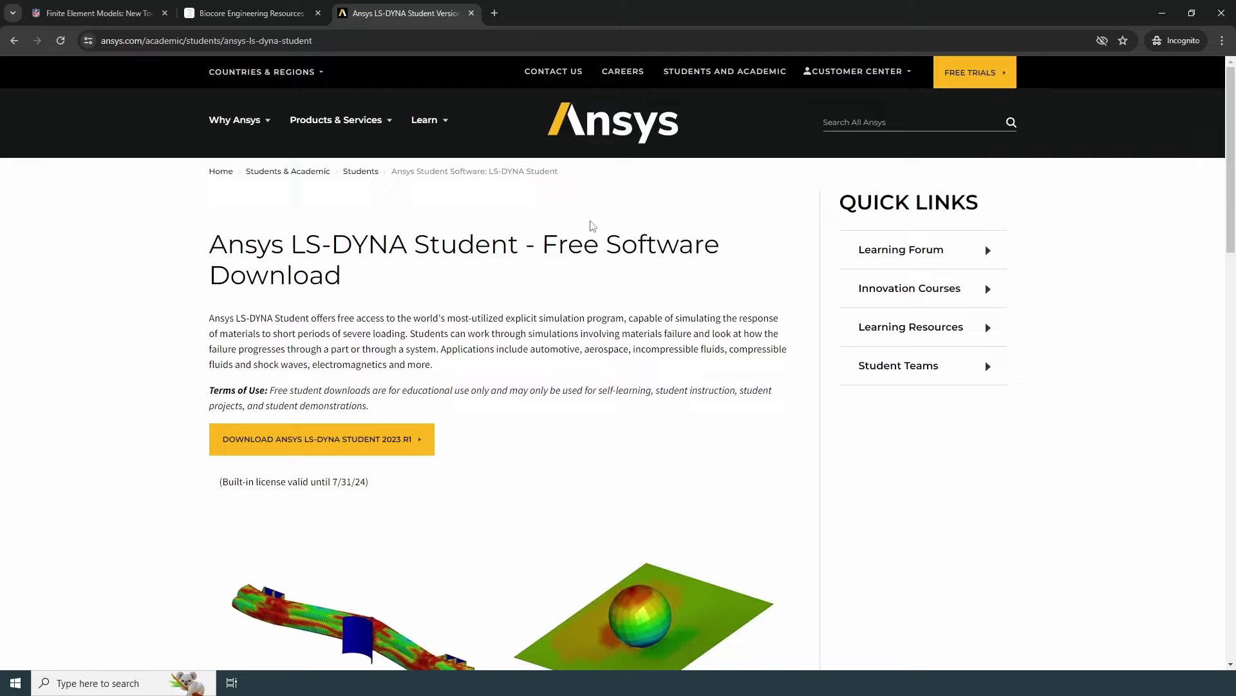
scroll(611, 297, "down", 7)
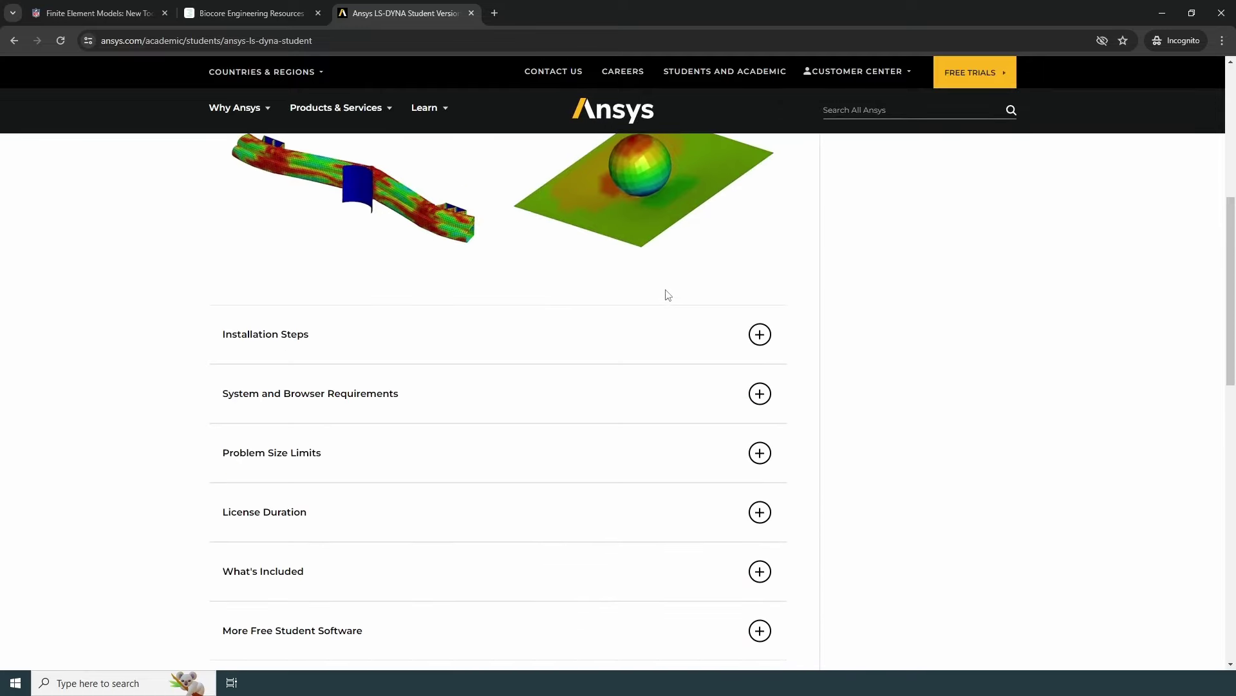
scroll(312, 395, "down", 2)
left_click(284, 325)
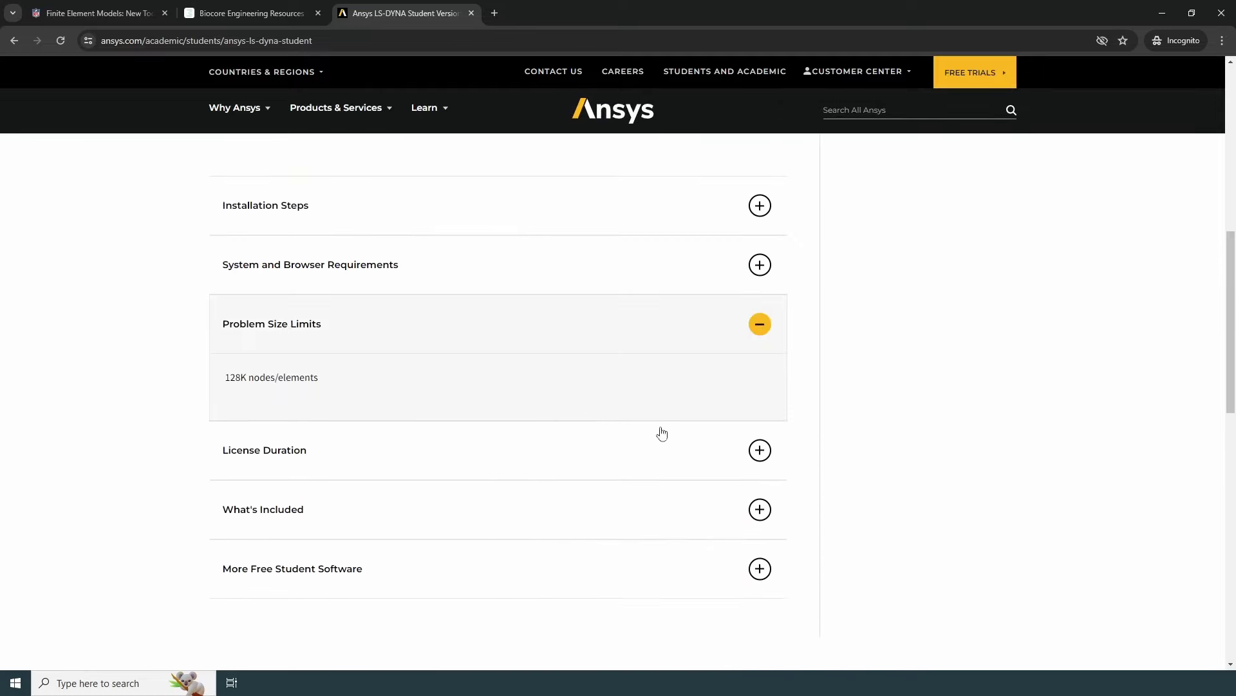
double_click(244, 377)
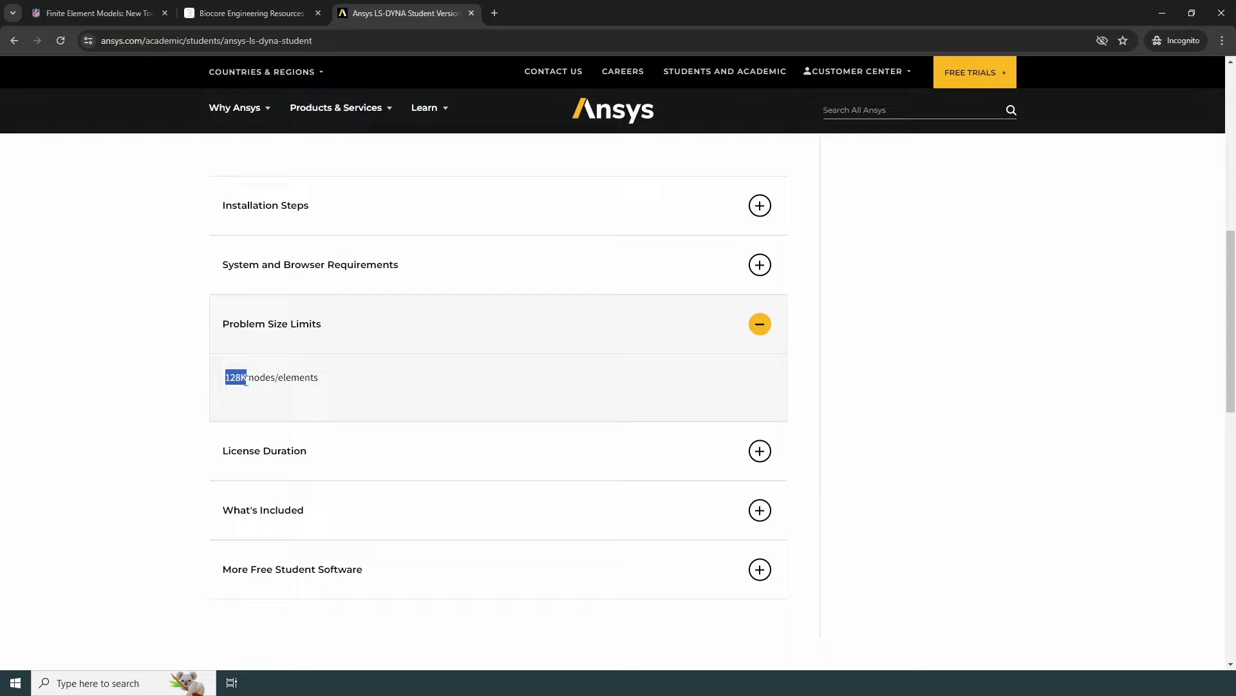
left_click(921, 387)
Return to the three-helmet LS-PrePost window and tilt the green meshed helmet to show interior padding from below.
mouse_move(515, 681)
left_click(575, 639)
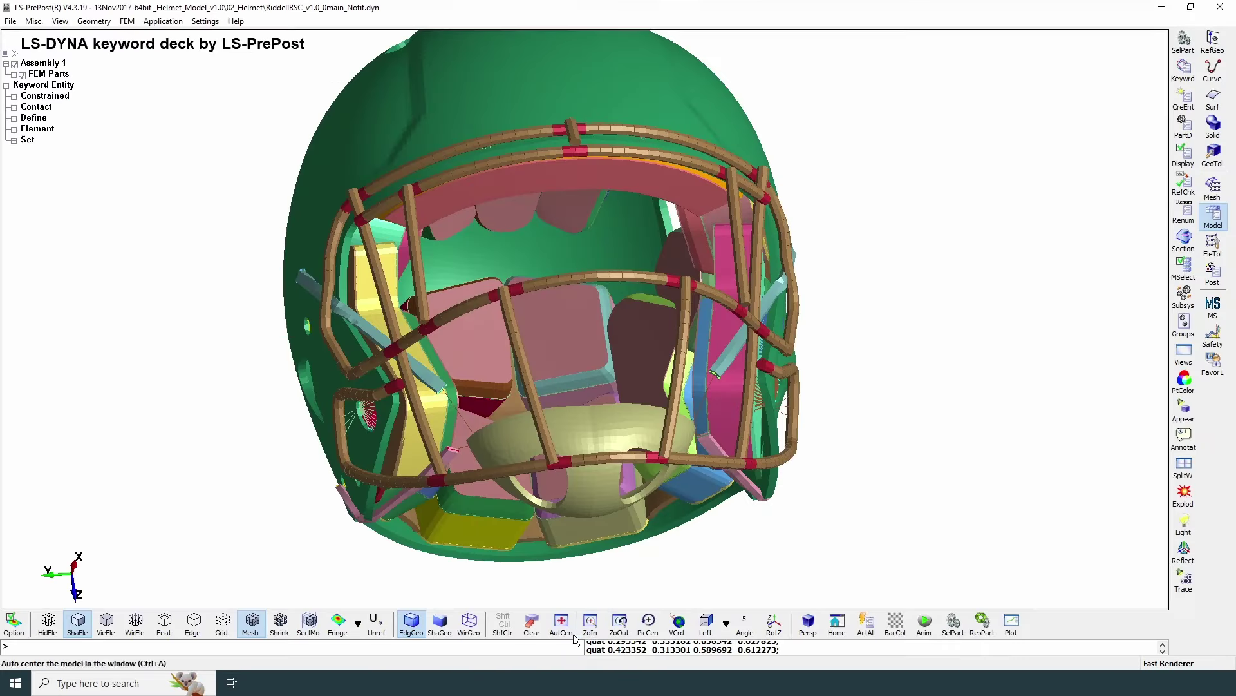
left_click(648, 621)
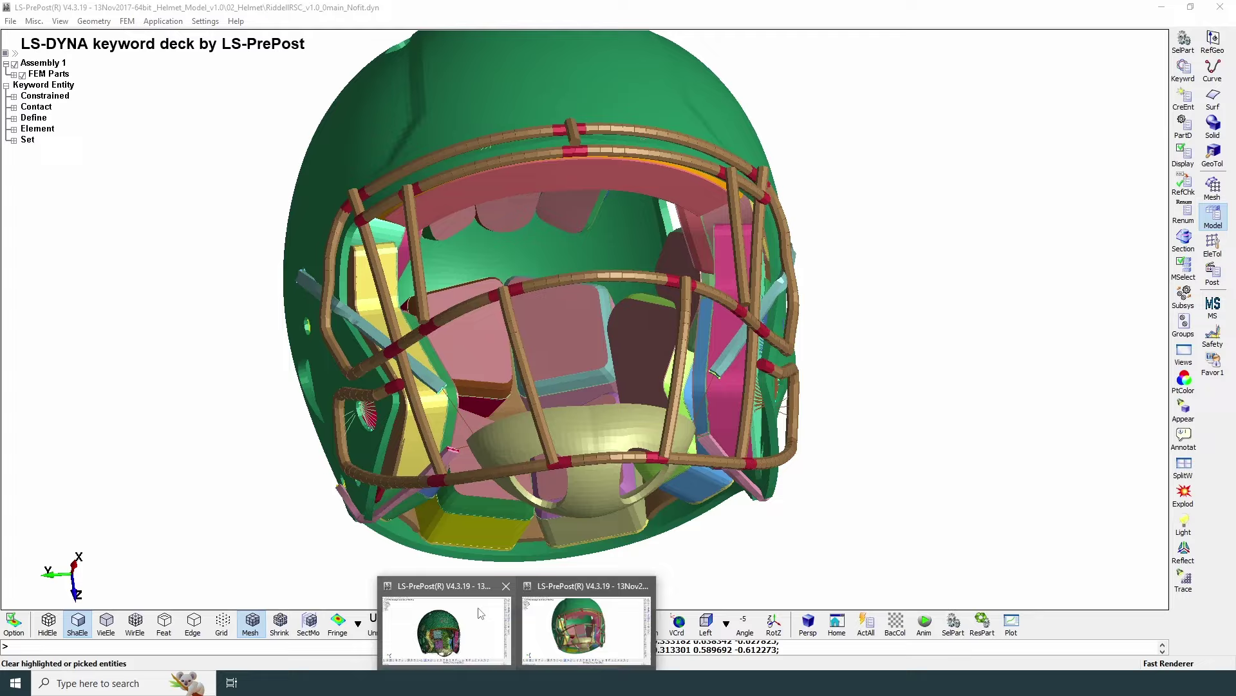
left_click(483, 612)
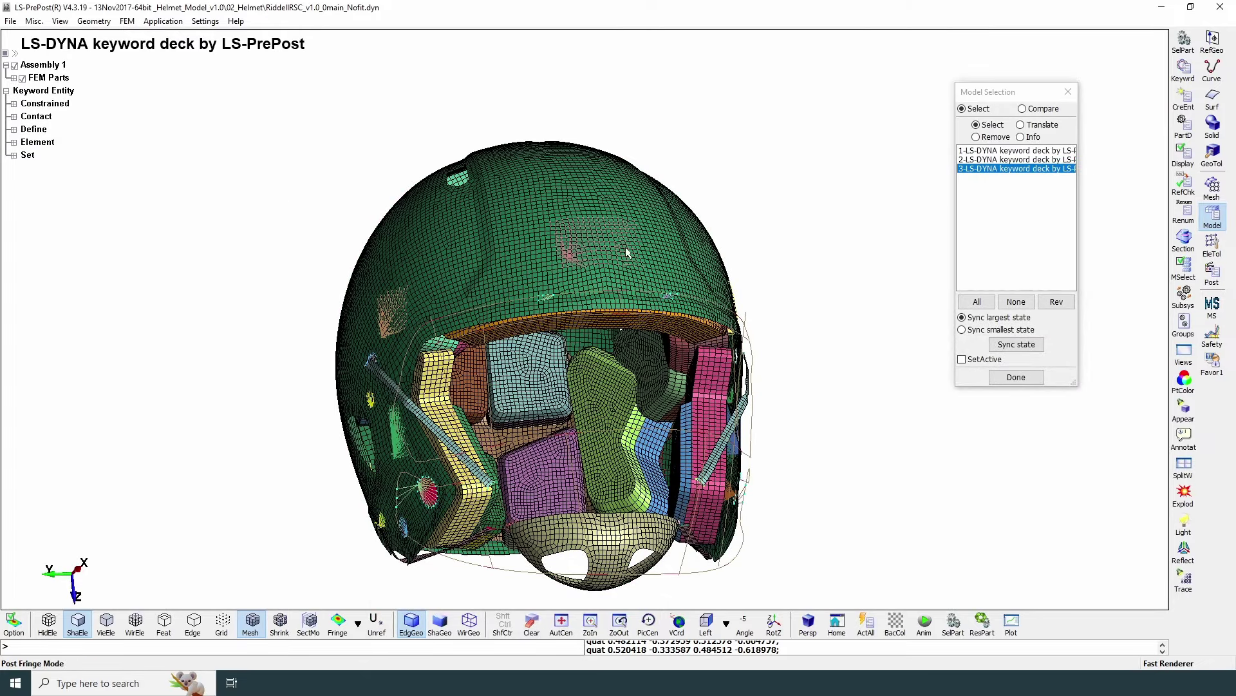
left_click_drag(631, 370, 509, 351, "shift")
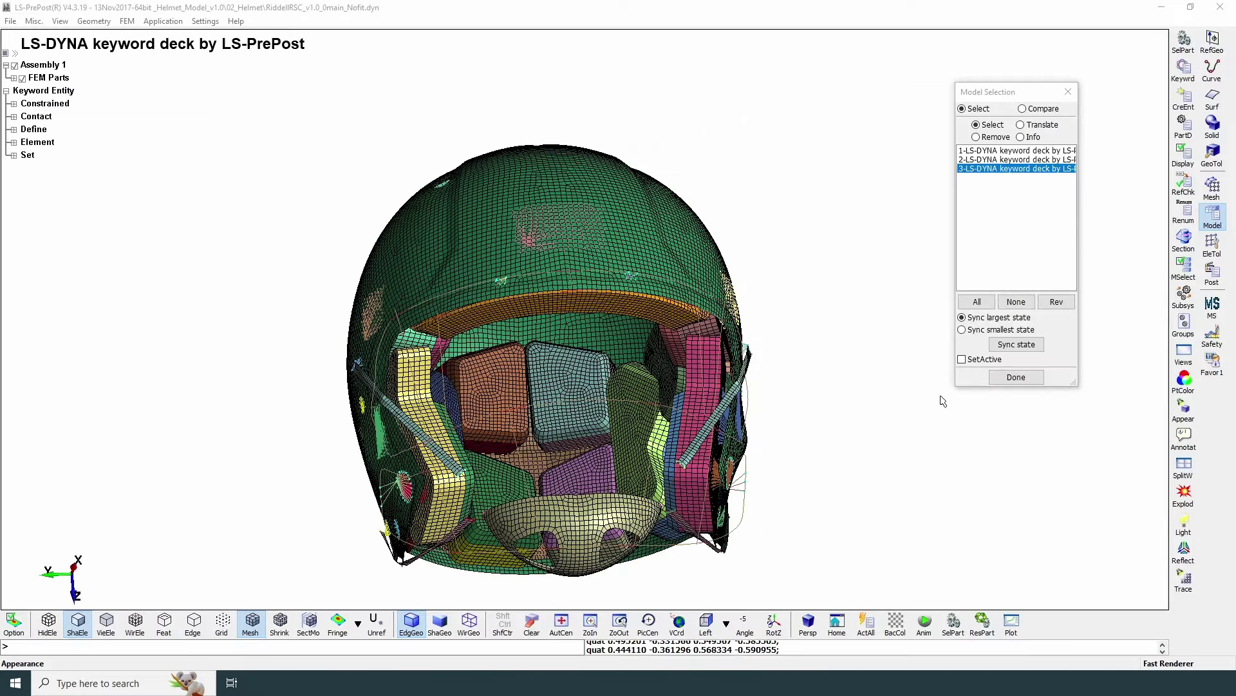
left_click_drag(693, 369, 652, 432, "ctrl")
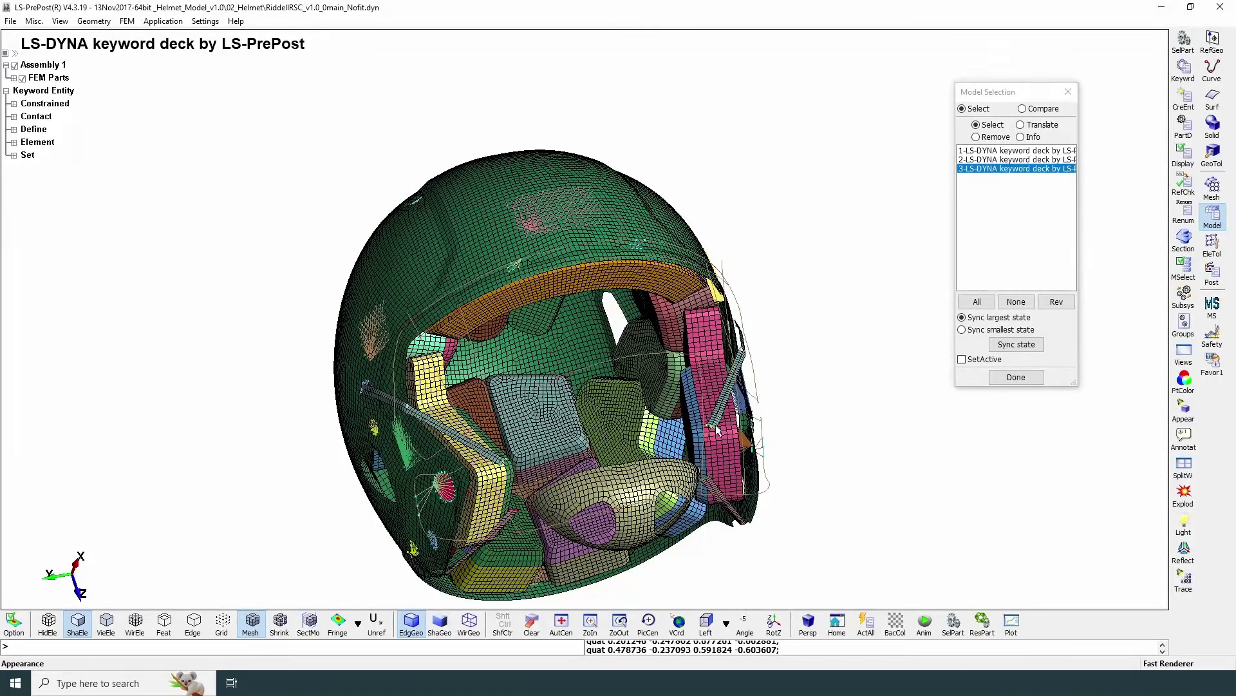